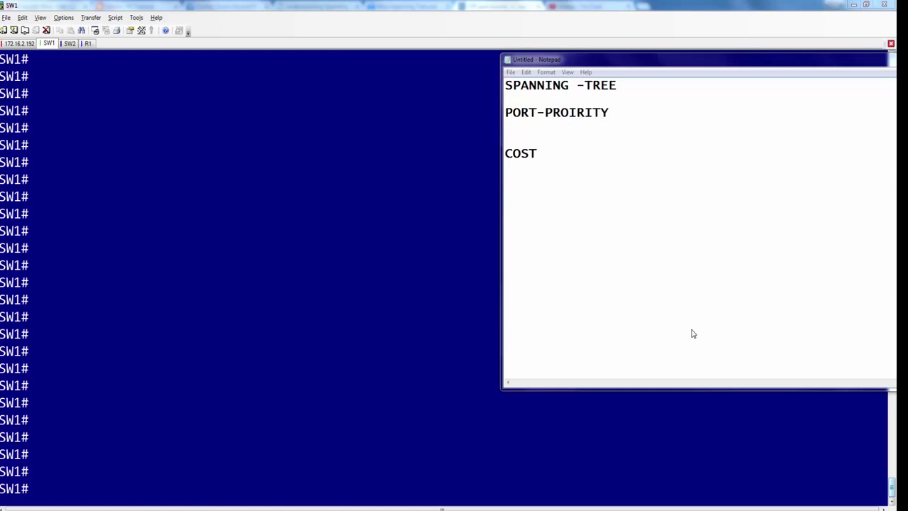
# Bring the SW1 SecureCRT session in front of the spanning-tree Notepad notes
pyautogui.click(274, 298)
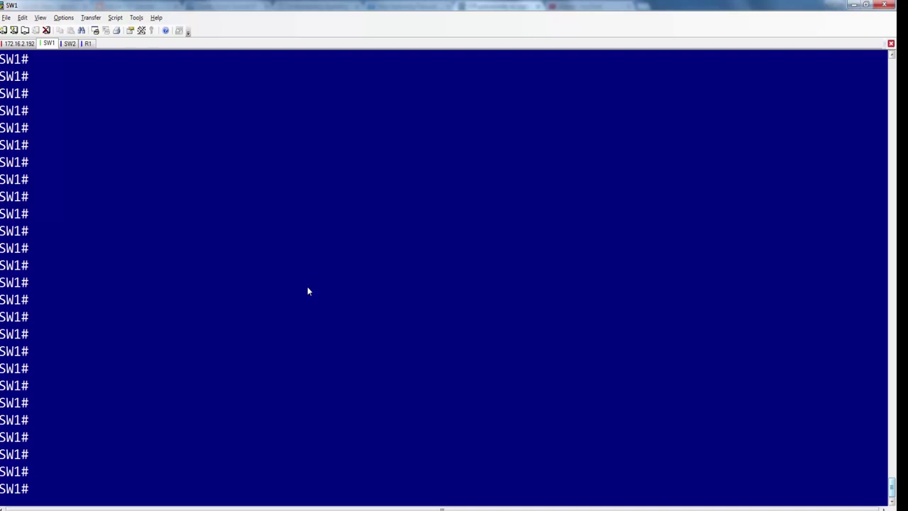
# Run 'show span' on SW1 and mark the line showing it is the root bridge
pyautogui.write('SHOW SPAN')
pyautogui.press('Return')
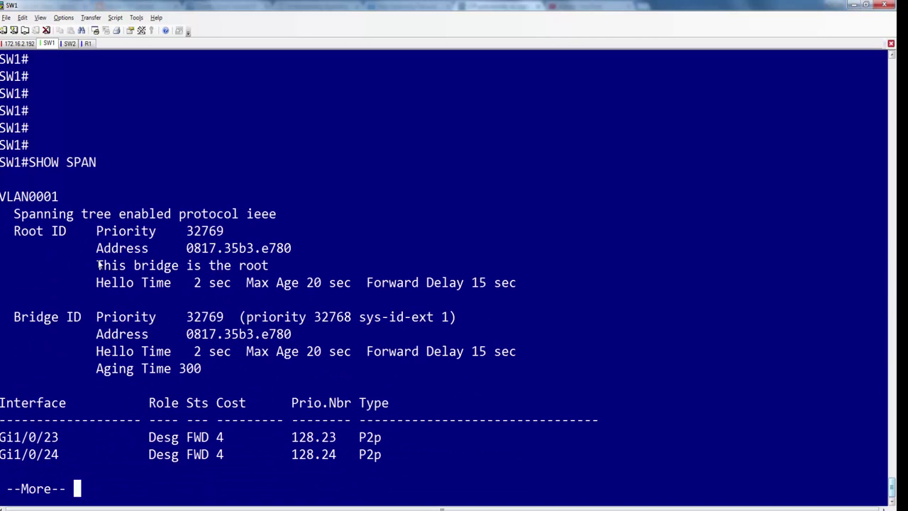
pyautogui.moveTo(96, 265); pyautogui.dragTo(273, 267)
pyautogui.press('space')
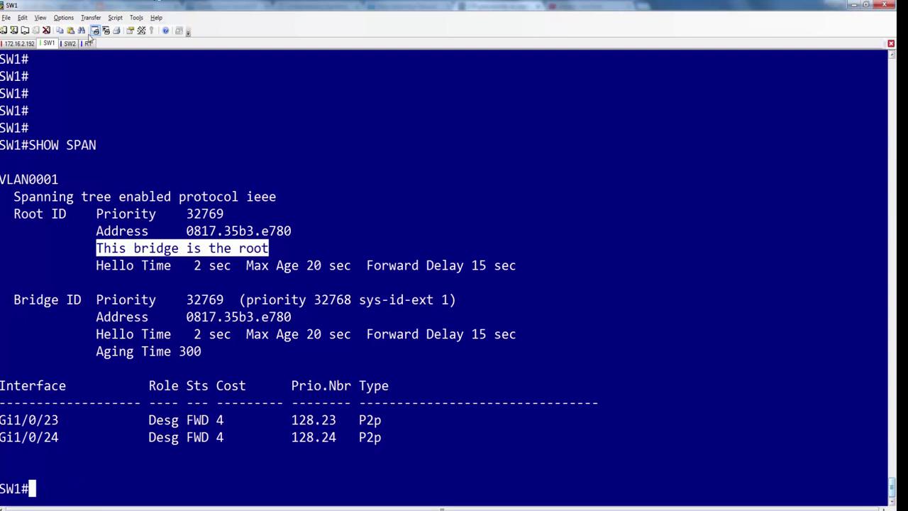
# On the SW2 session, enter privileged mode and run 'show span'
pyautogui.click(69, 43)
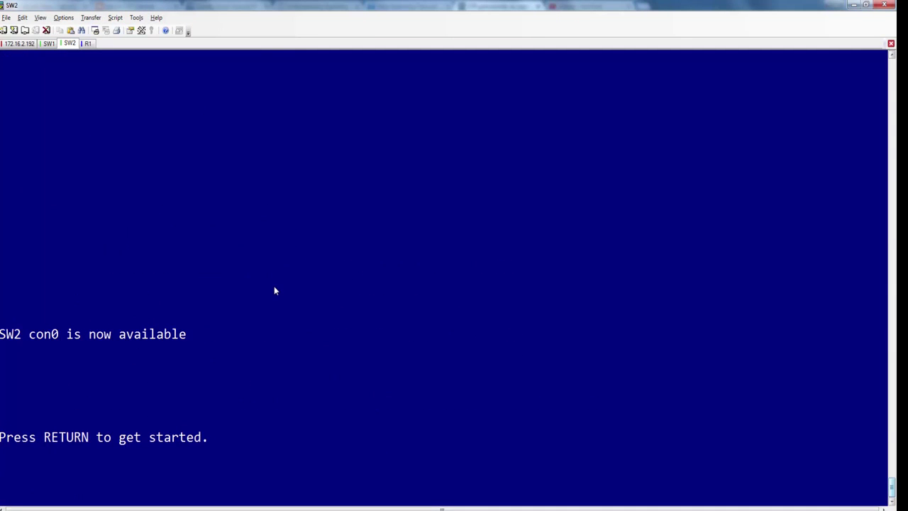
pyautogui.press('Return')
pyautogui.press('Return')
pyautogui.write('EN')
pyautogui.press('Return')
pyautogui.press('Return')
pyautogui.write('SHOW SPAN')
pyautogui.press('Return')
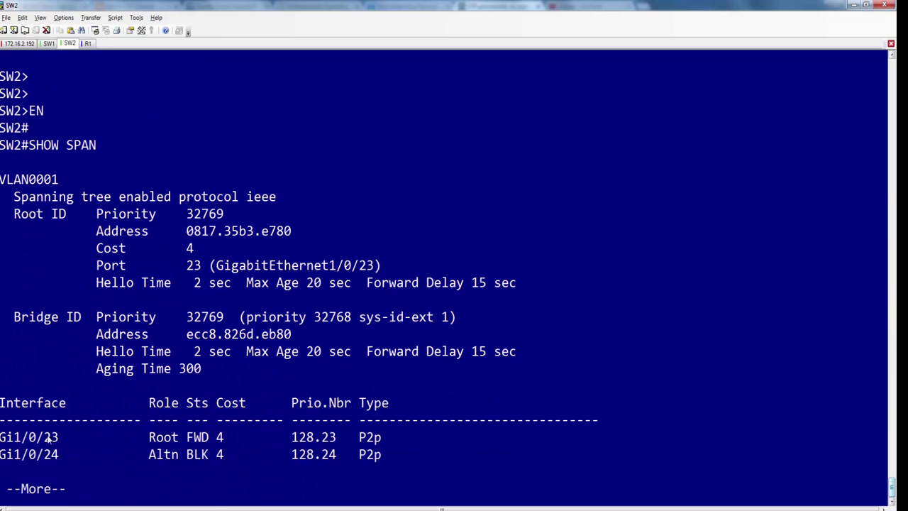
# Highlight Gi1/0/23's Root FWD and Gi1/0/24's BLK entries in SW2's output
pyautogui.moveTo(11, 432)
pyautogui.mouseDown()
pyautogui.moveTo(142, 454)
pyautogui.moveTo(345, 458)
pyautogui.mouseUp()
pyautogui.click(323, 461)
pyautogui.moveTo(150, 437); pyautogui.dragTo(217, 437)
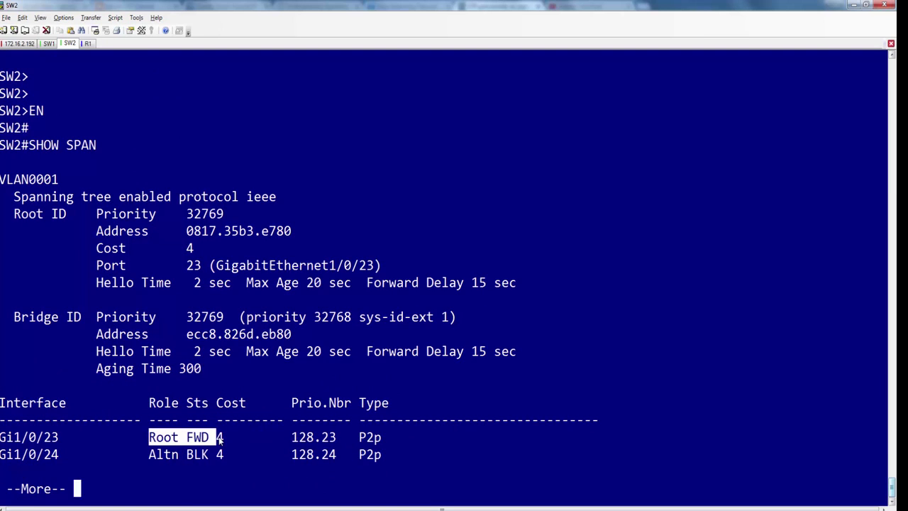
pyautogui.moveTo(8, 437)
pyautogui.mouseDown()
pyautogui.moveTo(212, 440)
pyautogui.moveTo(209, 455)
pyautogui.mouseUp()
pyautogui.click(208, 448)
pyautogui.click(211, 447)
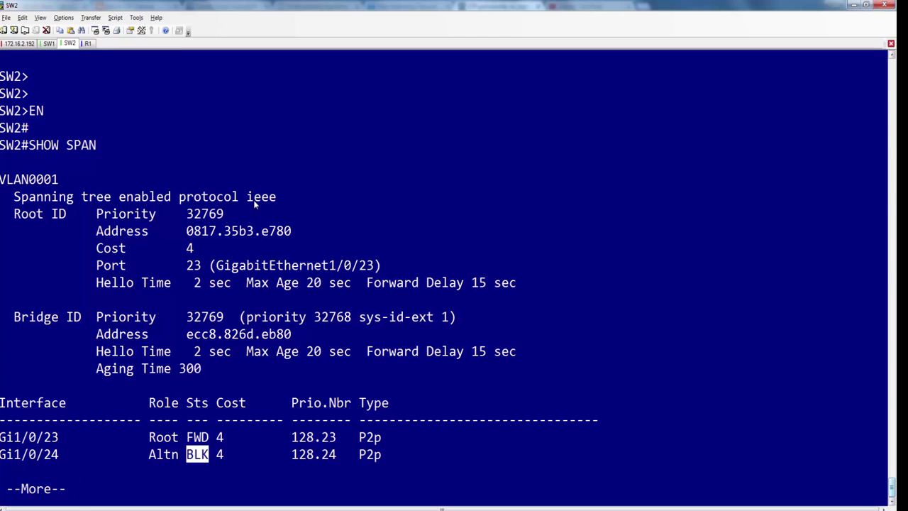
# Finish the paged output and enter interface configuration for SW2's Gi1/0/24
pyautogui.press('space')
pyautogui.write('C')
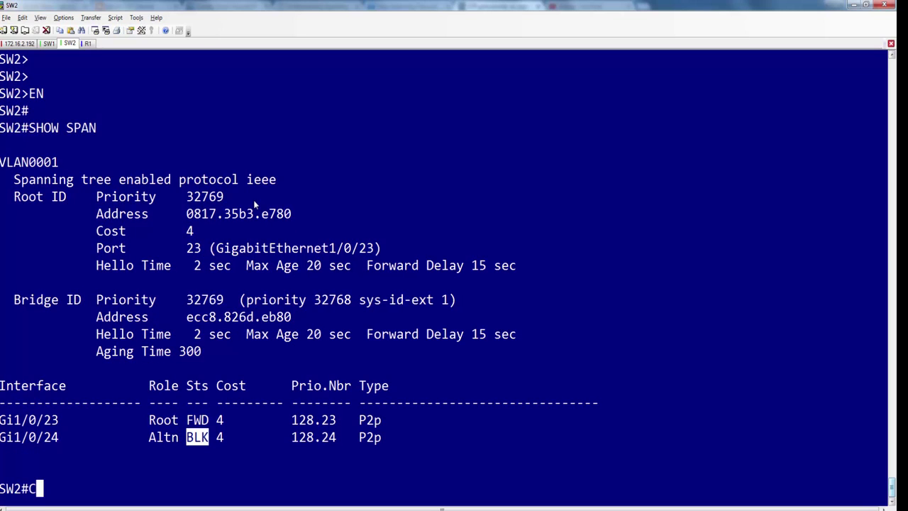
pyautogui.write('ONF T')
pyautogui.press('Return')
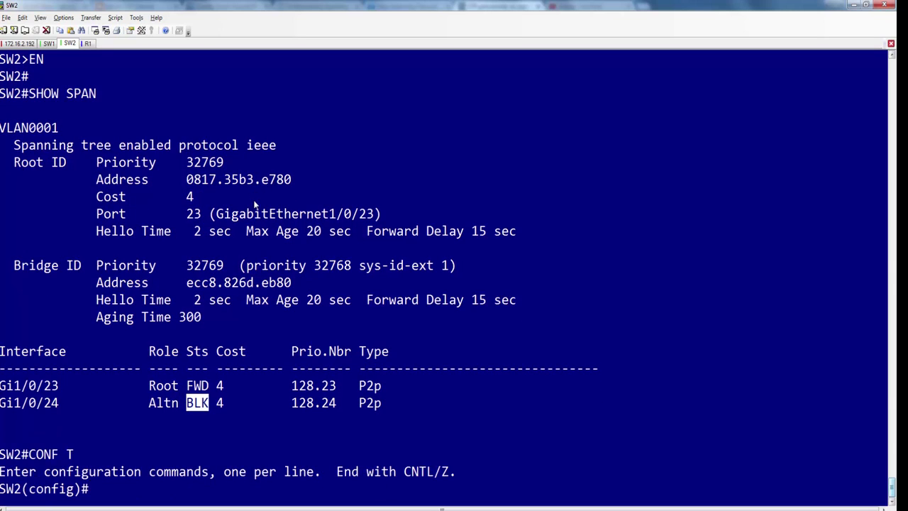
pyautogui.write('INT G1/0/')
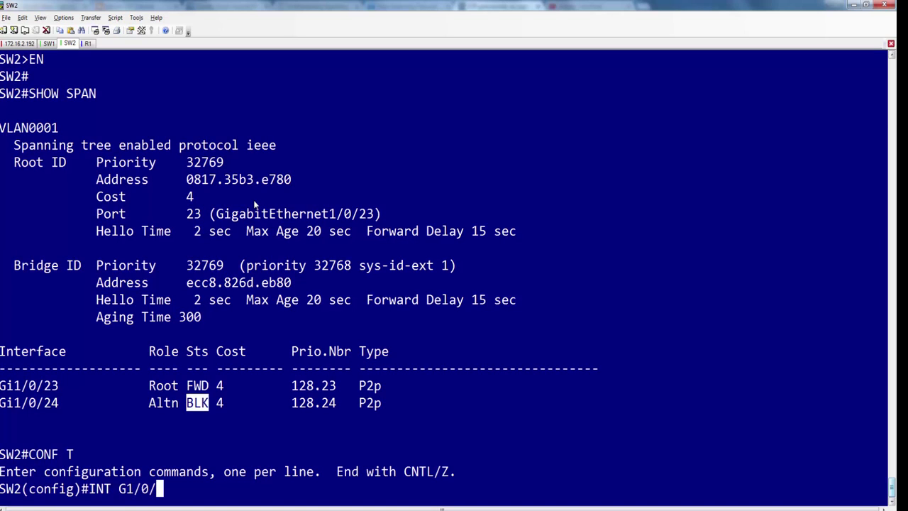
pyautogui.write('24')
pyautogui.press('Return')
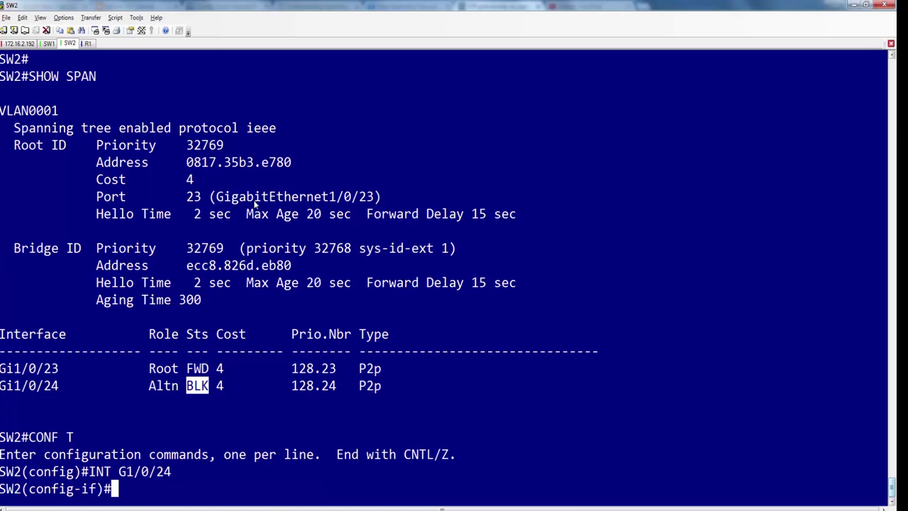
# Apply 'spanning-tree cost 1' to Gi1/0/24, fixing typos along the way
pyautogui.write('OOS')
pyautogui.press('Tab')
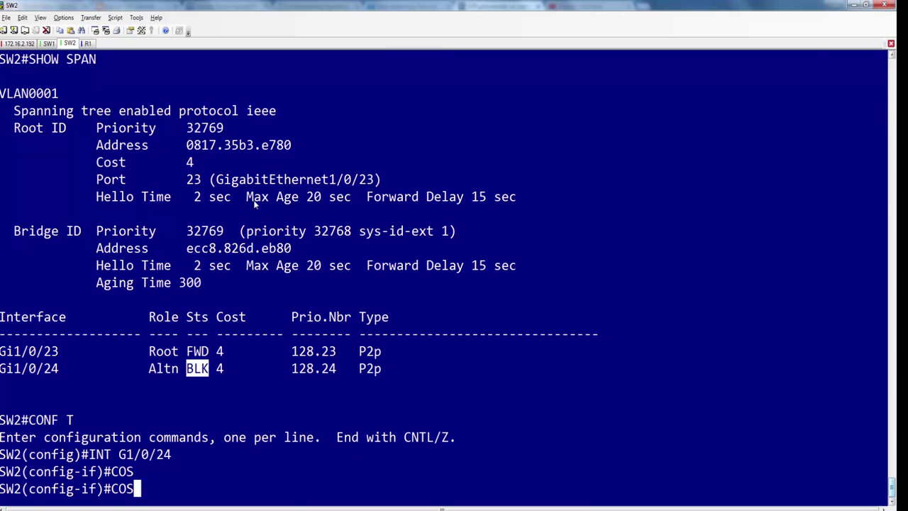
pyautogui.write('T')
pyautogui.press('Tab')
pyautogui.press('BackSpace')
pyautogui.press('BackSpace')
pyautogui.press('BackSpace')
pyautogui.press('BackSpace')
pyautogui.write('SPA')
pyautogui.press('Tab')
pyautogui.write('VO')
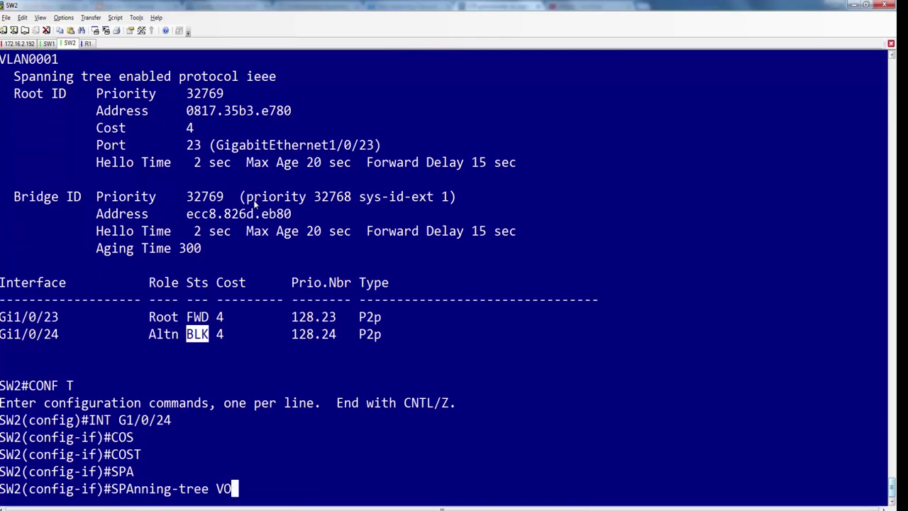
pyautogui.press('BackSpace')
pyautogui.press('BackSpace')
pyautogui.write('CO')
pyautogui.press('Tab')
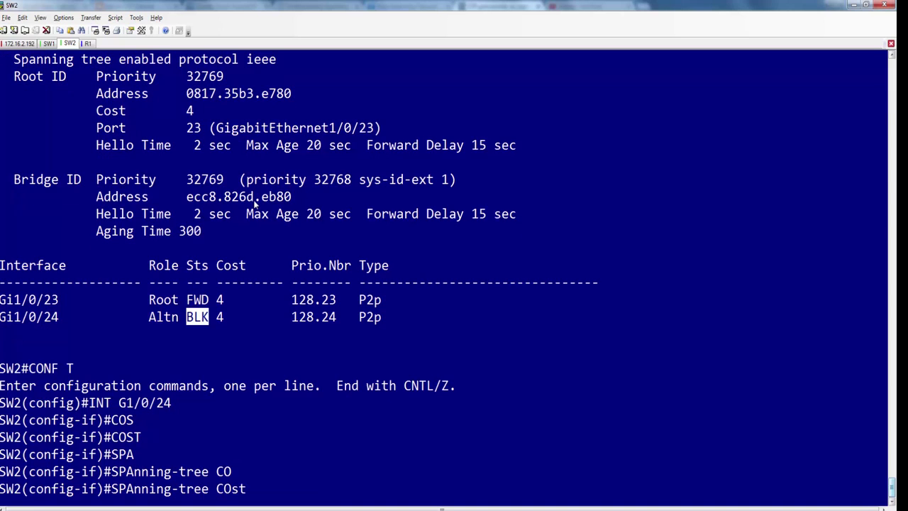
pyautogui.write('V')
pyautogui.press('BackSpace')
pyautogui.write('1')
pyautogui.press('Return')
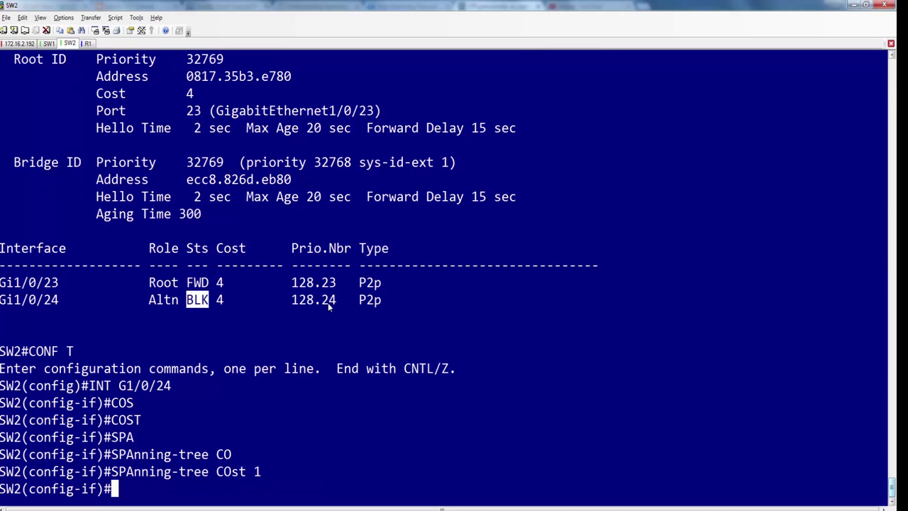
# Exit configuration mode back to SW2's privileged prompt
pyautogui.write('EXIT')
pyautogui.press('Return')
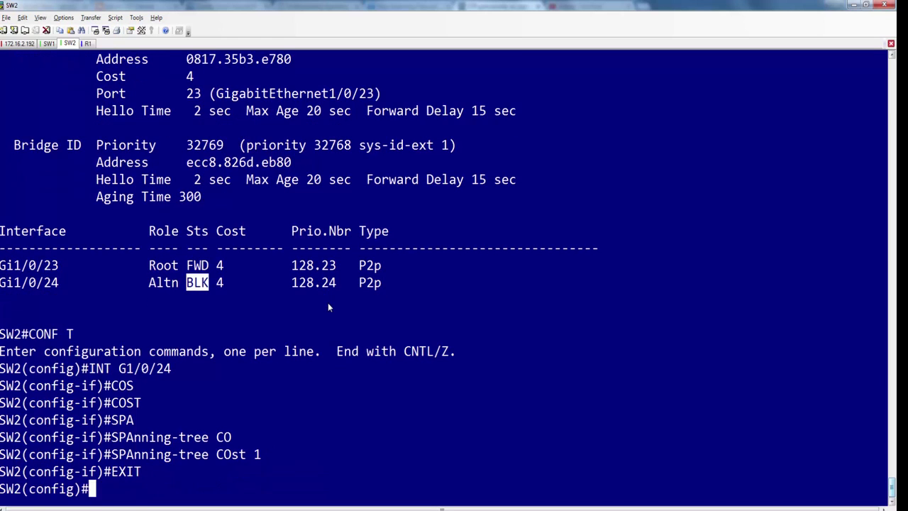
pyautogui.hotkey('ctrl', 'z')
pyautogui.press('Return')
pyautogui.press('Return')
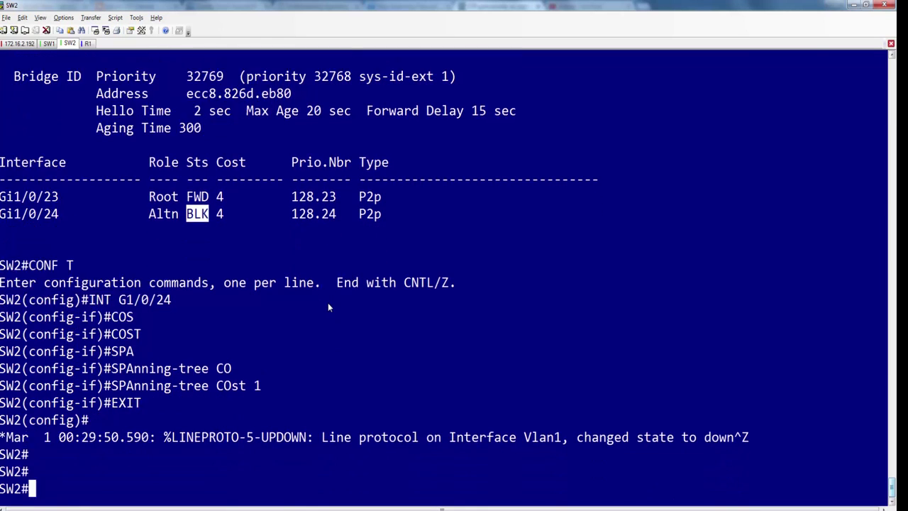
# Rerun 'show span' to confirm Gi1/0/24 is Root LIS at cost 1, then re-enter conf t
pyautogui.write('SHOW SPAN')
pyautogui.press('Return')
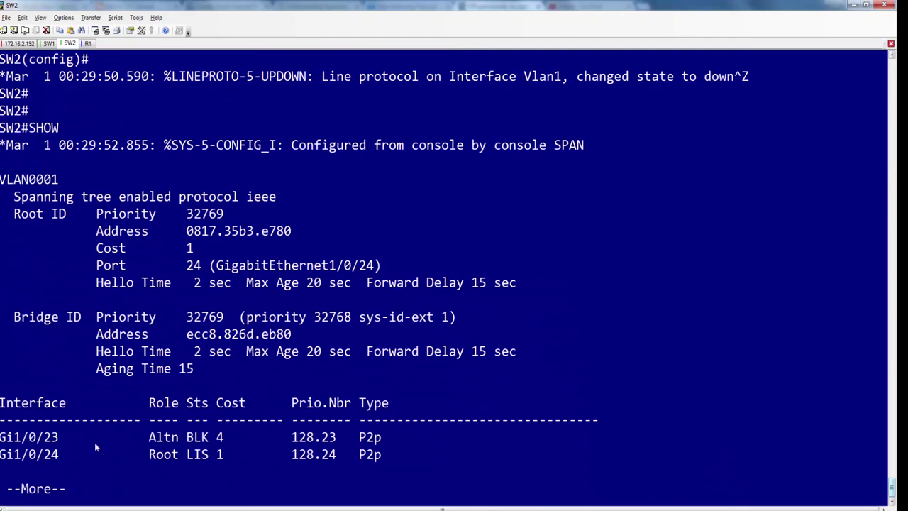
pyautogui.moveTo(148, 454); pyautogui.dragTo(224, 453)
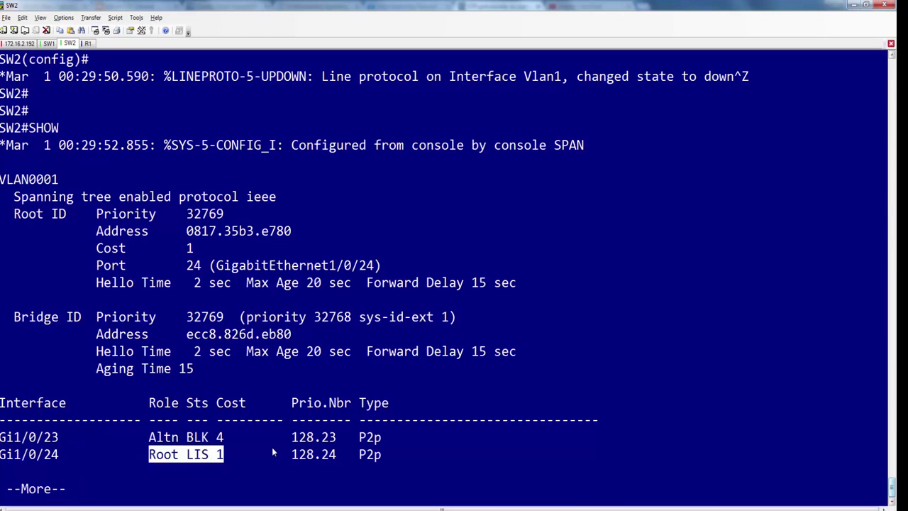
pyautogui.press('space')
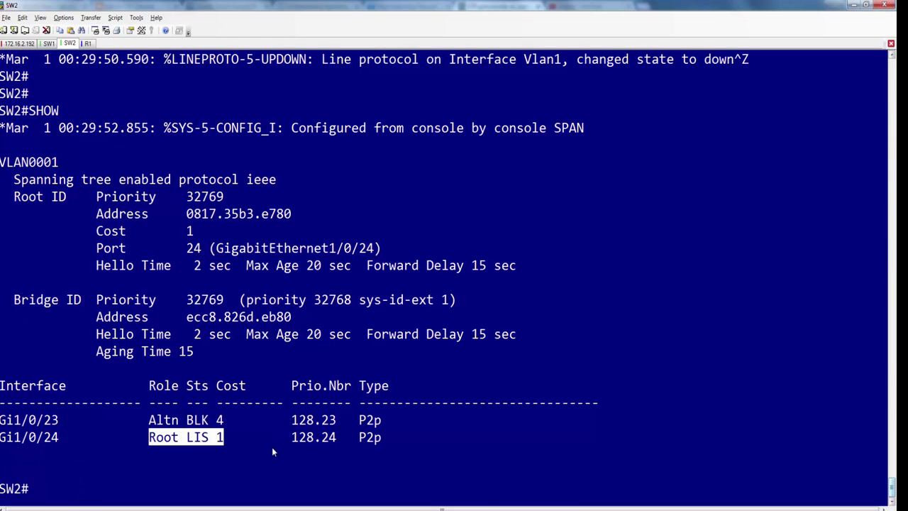
pyautogui.write('CONF T')
pyautogui.press('Return')
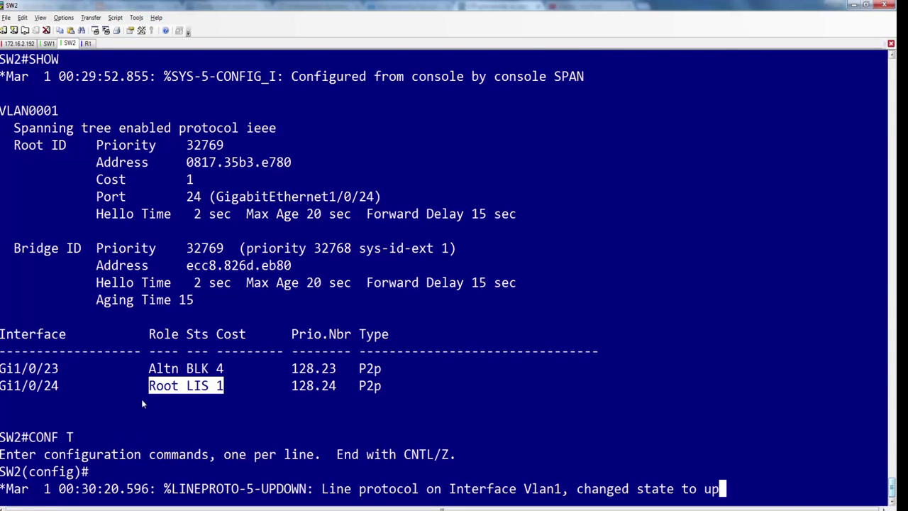
pyautogui.scroll(2, 179, 334)
pyautogui.scroll(2, 192, 319)
pyautogui.scroll(1, 203, 300)
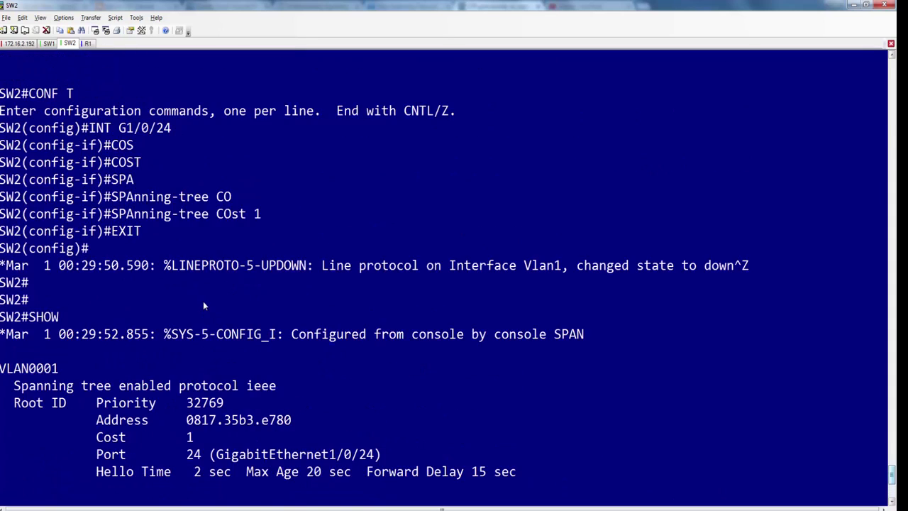
pyautogui.scroll(3, 203, 301)
pyautogui.scroll(2, 203, 301)
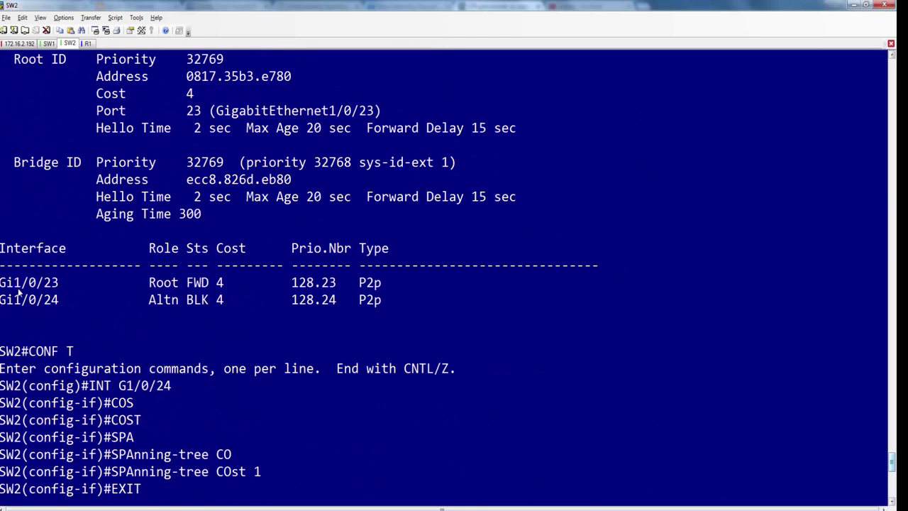
pyautogui.moveTo(1, 282); pyautogui.dragTo(204, 282)
pyautogui.scroll(-6, 77, 303)
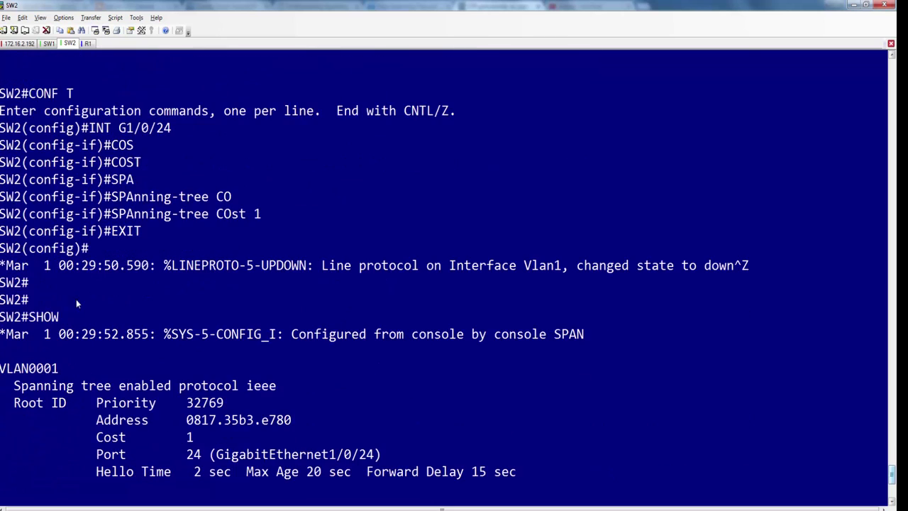
pyautogui.scroll(-3, 139, 339)
pyautogui.scroll(-1, 80, 427)
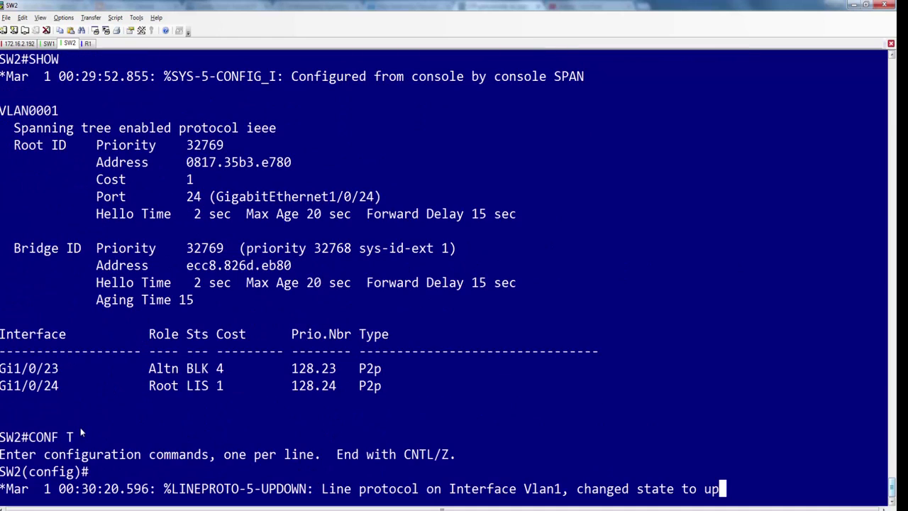
pyautogui.moveTo(56, 385); pyautogui.dragTo(216, 385)
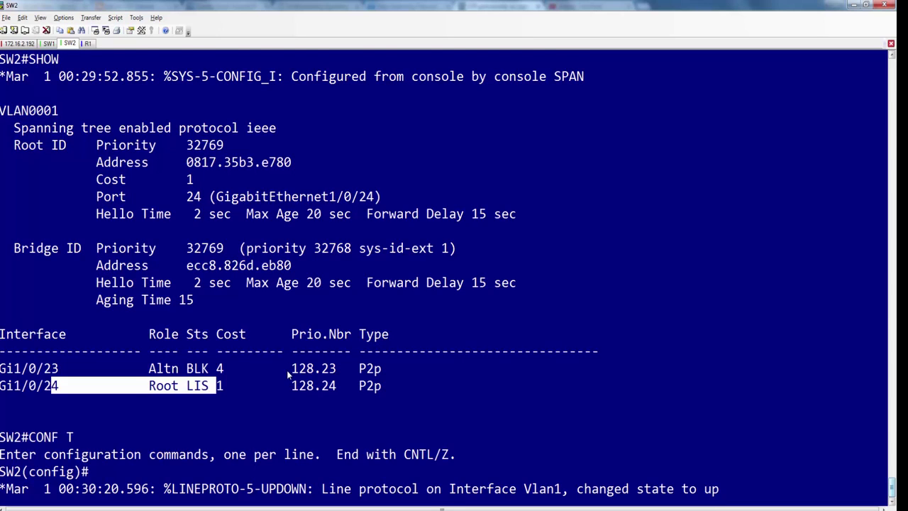
pyautogui.press('Return')
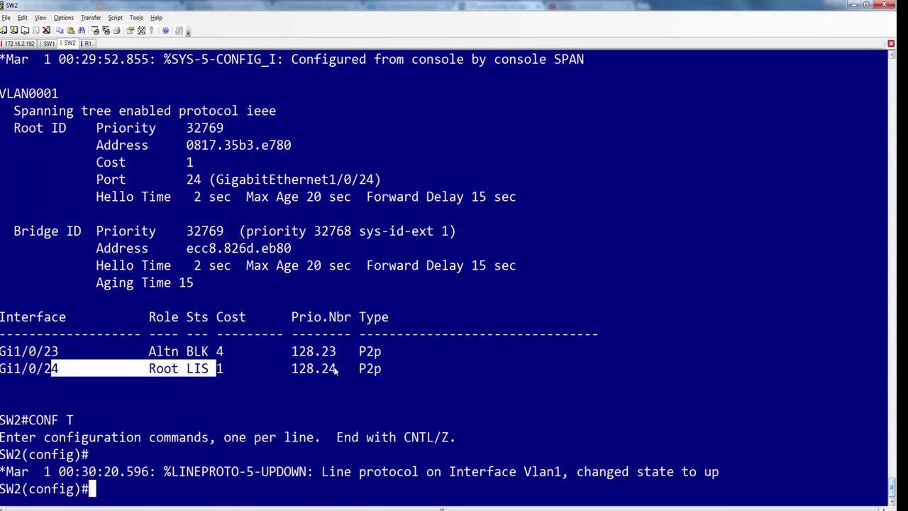
pyautogui.click(336, 369)
pyautogui.moveTo(292, 369); pyautogui.dragTo(337, 370)
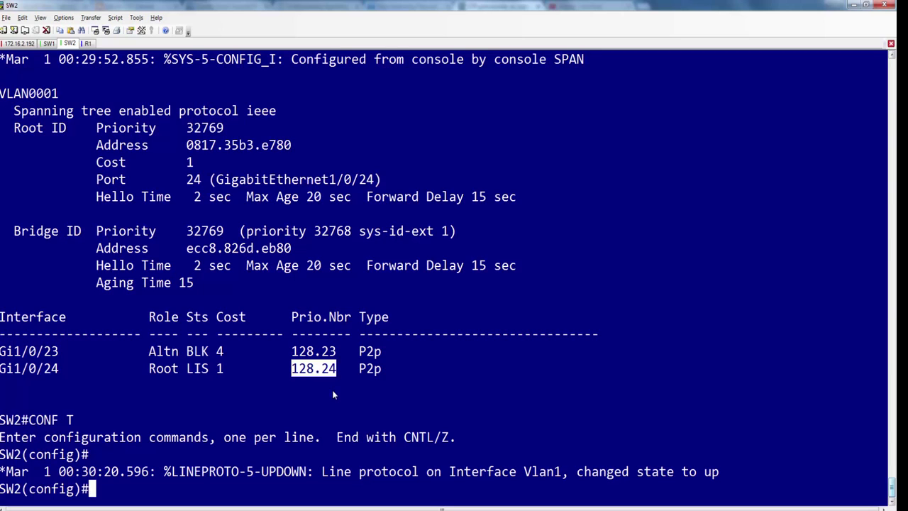
# Set SW2 Gi1/0/24's spanning-tree cost back to 4 from command history and rerun show span
pyautogui.click(70, 262)
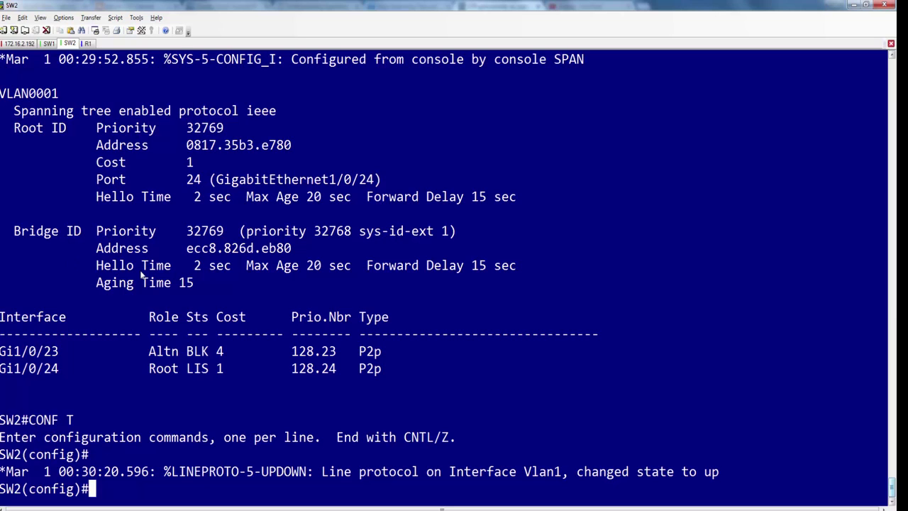
pyautogui.press('Up')
pyautogui.press('Up')
pyautogui.press('Up')
pyautogui.press('Return')
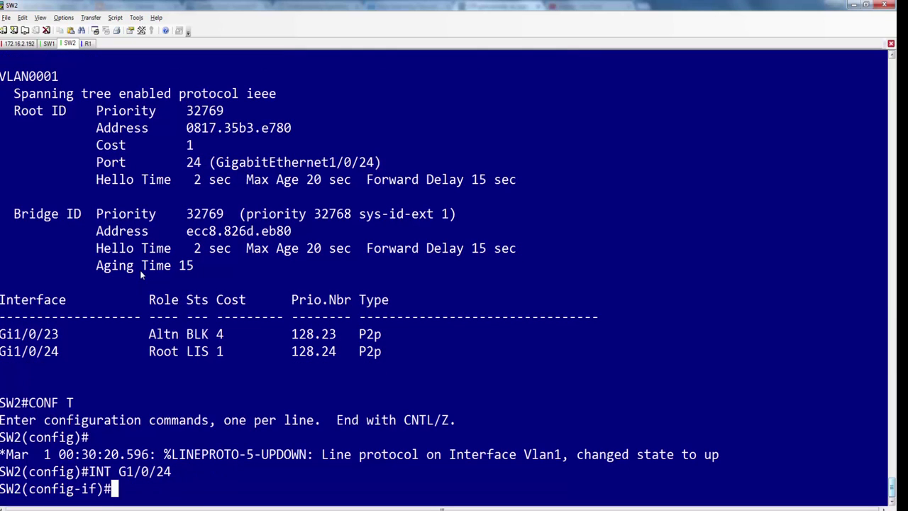
pyautogui.press('Up')
pyautogui.press('Up')
pyautogui.press('BackSpace')
pyautogui.write('4')
pyautogui.press('Return')
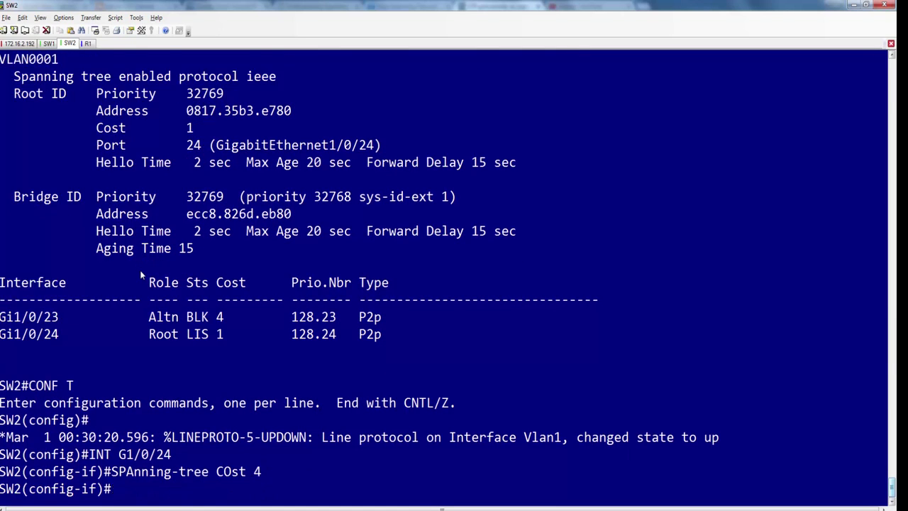
pyautogui.press('Return')
pyautogui.press('Return')
pyautogui.press('Return')
pyautogui.hotkey('ctrl', 'z')
pyautogui.write('SHOW SPAN')
pyautogui.press('Return')
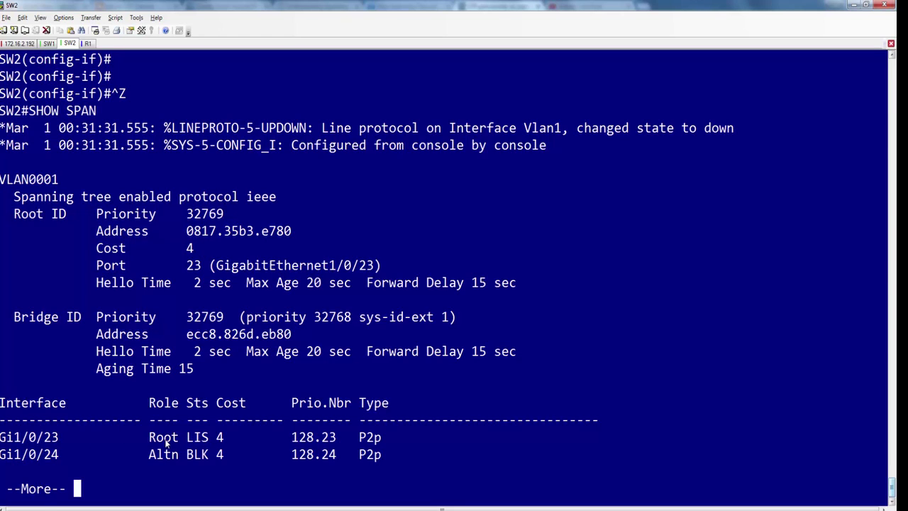
# Finish the paged output and re-enter SW2's Gi1/0/24 interface configuration
pyautogui.press('space')
pyautogui.write('CONF T')
pyautogui.press('Return')
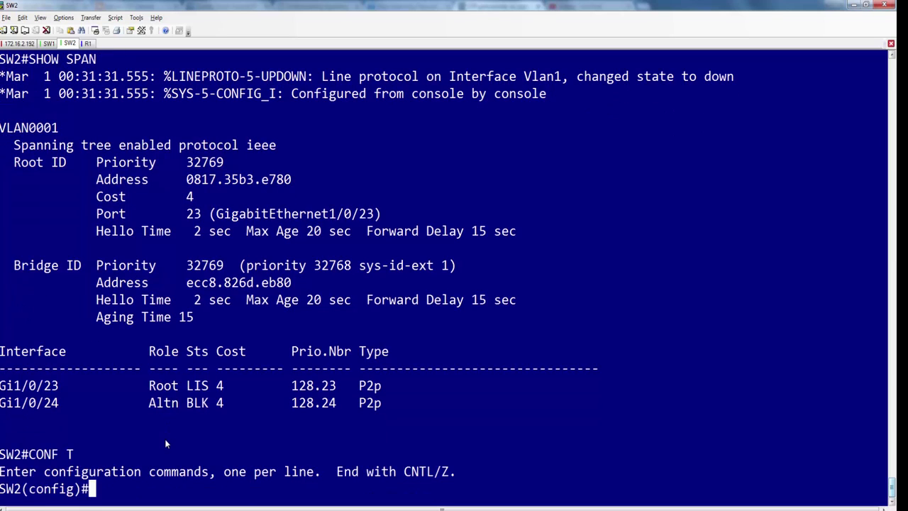
pyautogui.write('S')
pyautogui.press('BackSpace')
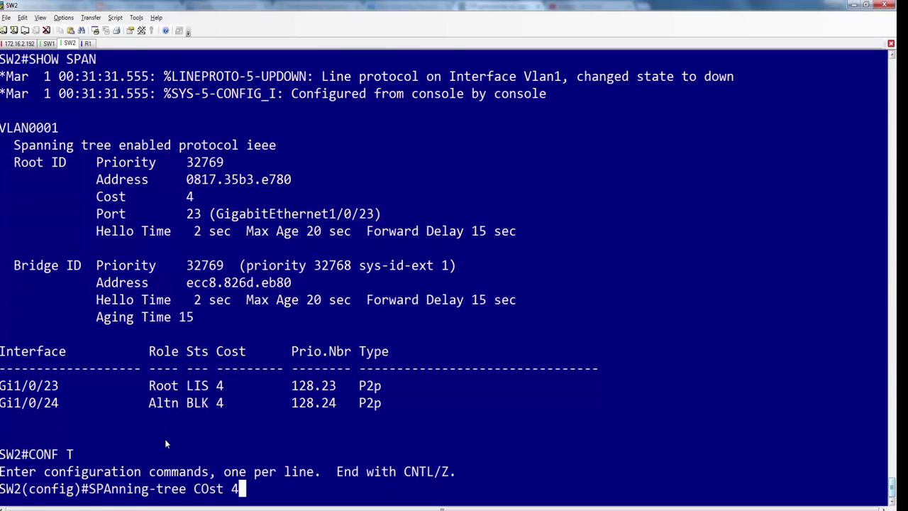
pyautogui.write('INT G1/0/24')
pyautogui.press('Return')
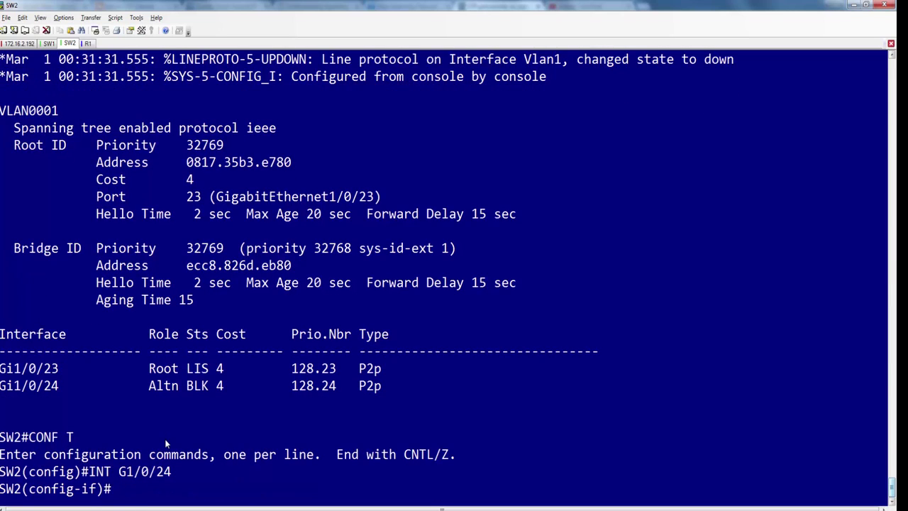
# Partly type 'spanning-tree port-priority' and query its options with '?'
pyautogui.write('SPAN')
pyautogui.press('Tab')
pyautogui.write('PO')
pyautogui.press('Tab')
pyautogui.write('-')
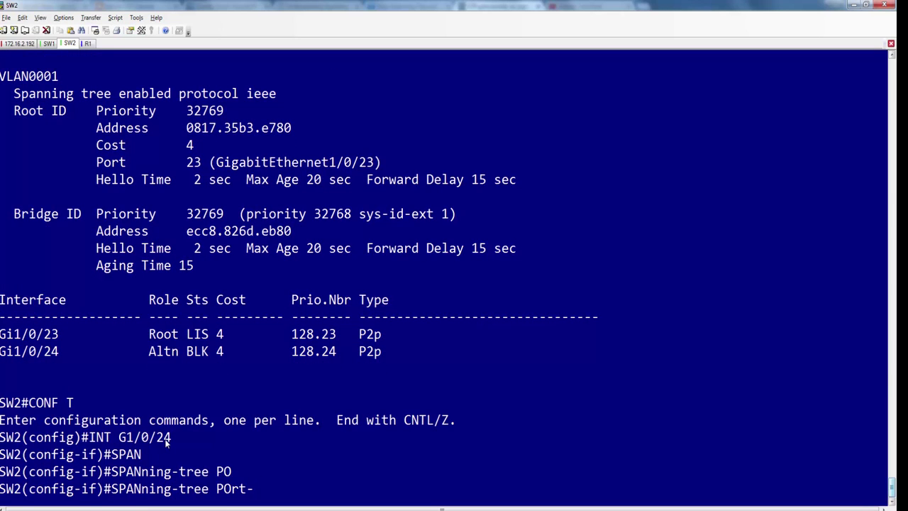
pyautogui.write('P')
pyautogui.press('Tab')
pyautogui.write('R')
pyautogui.press('Tab')
pyautogui.write('I')
pyautogui.press('Tab')
pyautogui.write('R')
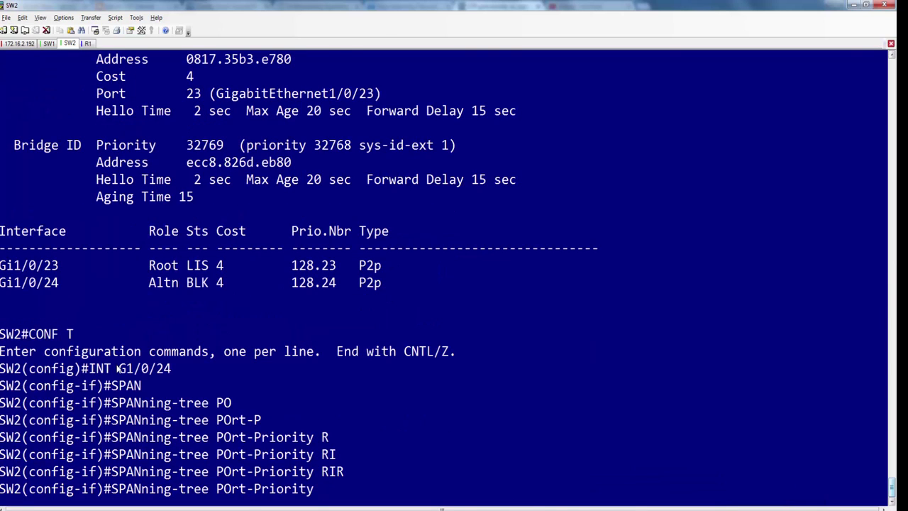
pyautogui.write('?')
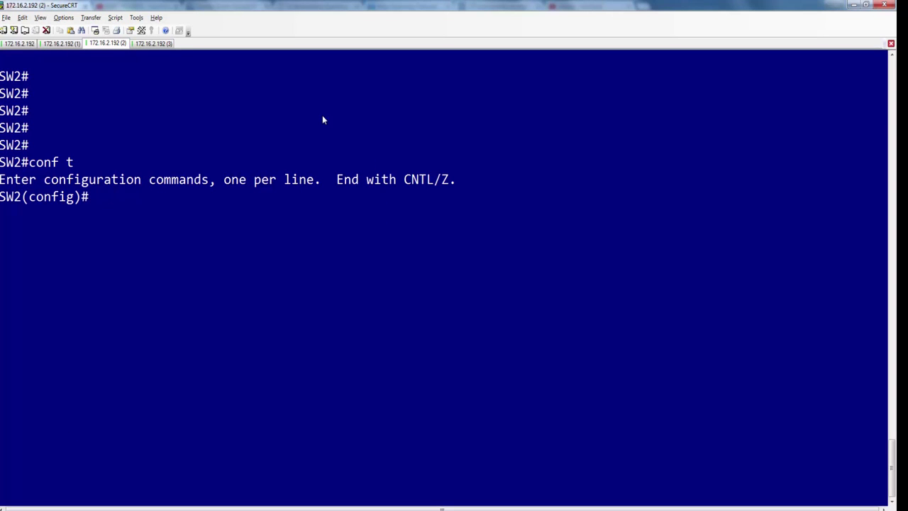
# Leave configuration mode and page through the spanning-tree table
pyautogui.hotkey('ctrl', 'z')
pyautogui.write('show span')
pyautogui.press('Return')
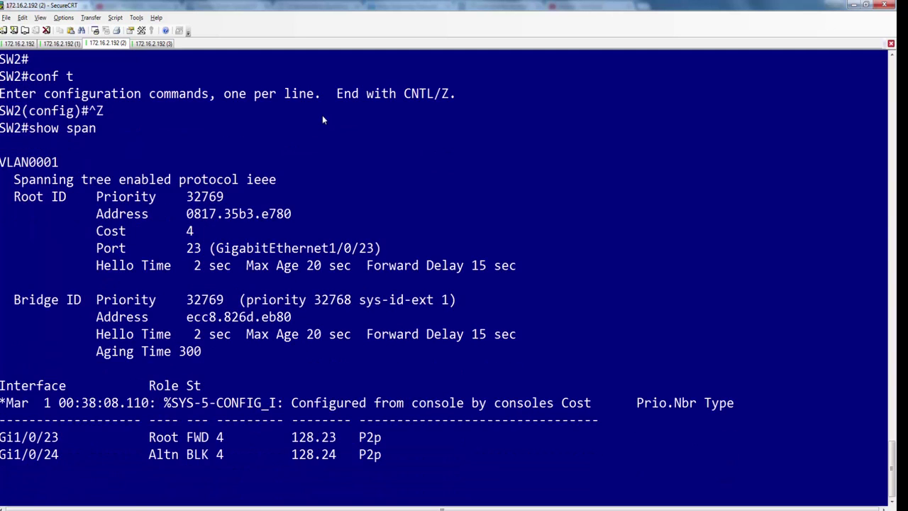
pyautogui.press('space')
# Set spanning-tree port-priority 16 on SW2's Gi1/0/24
pyautogui.write('conf t')
pyautogui.press('Return')
pyautogui.write('int g1/0/24')
pyautogui.press('Return')
pyautogui.write('SPANning-tree POrt-Priority ')
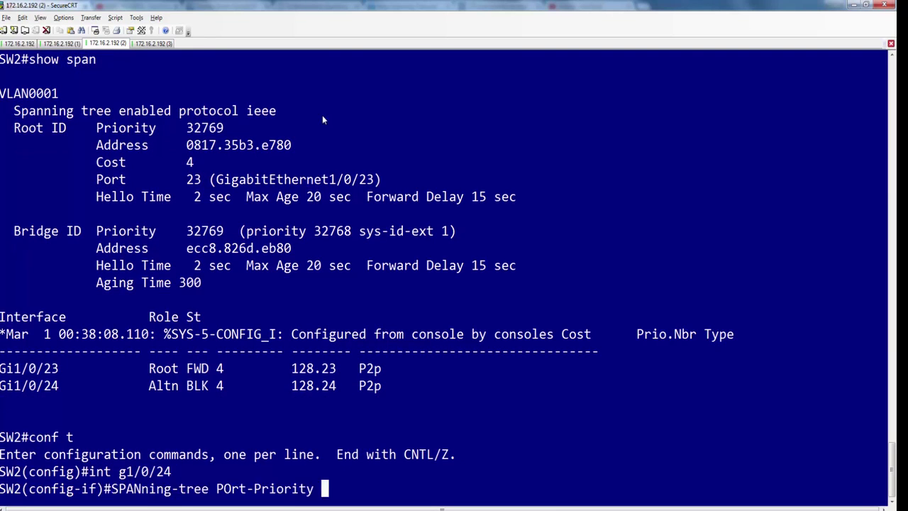
pyautogui.write('16')
pyautogui.press('Return')
# Exit configuration and start a 'show spanning-tree' check
pyautogui.press('Return')
pyautogui.press('Return')
pyautogui.write('ex')
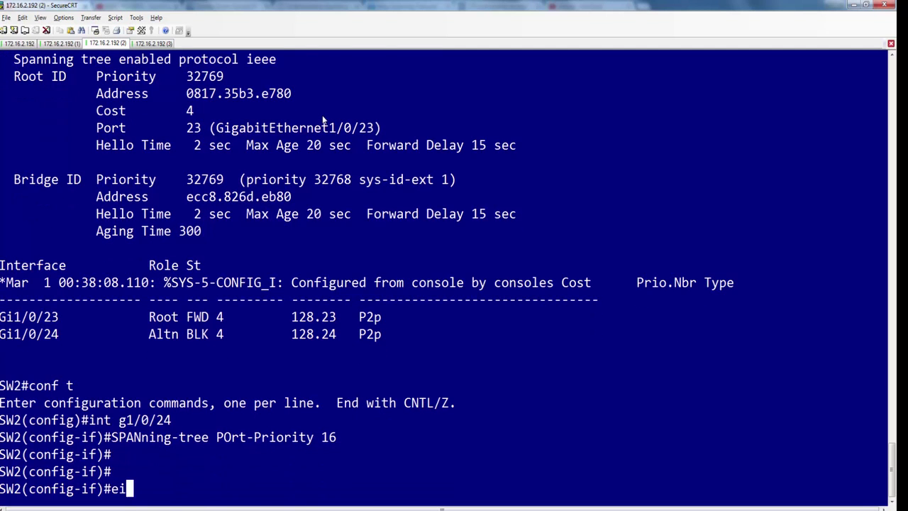
pyautogui.write('it')
pyautogui.press('Return')
pyautogui.press('Return')
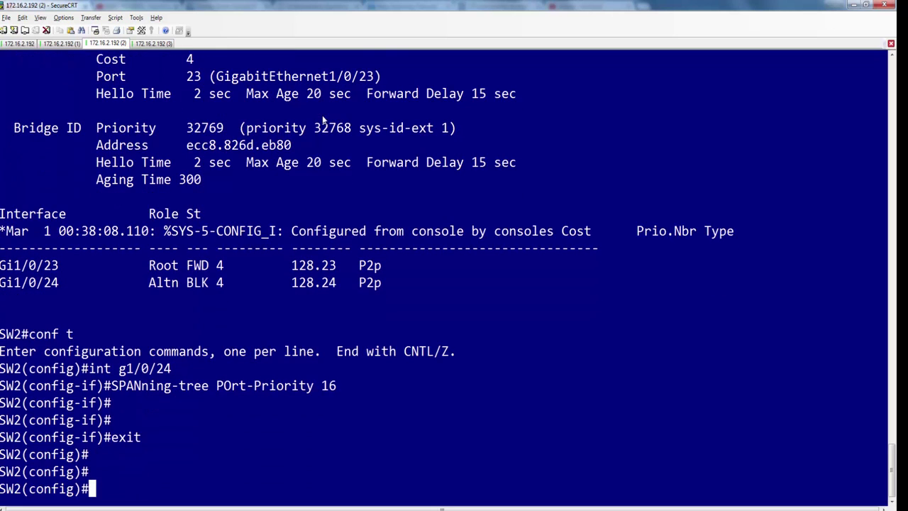
pyautogui.hotkey('ctrl', 'z')
pyautogui.write('s')
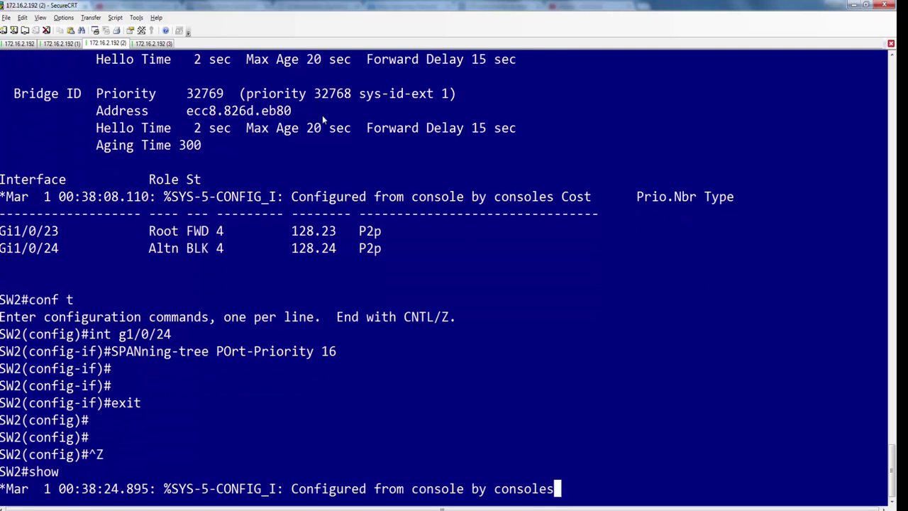
pyautogui.write('how span')
pyautogui.press('Tab')
# Display the table and highlight Gi1/0/24's 16.24 priority and Altn BLK state
pyautogui.press('Return')
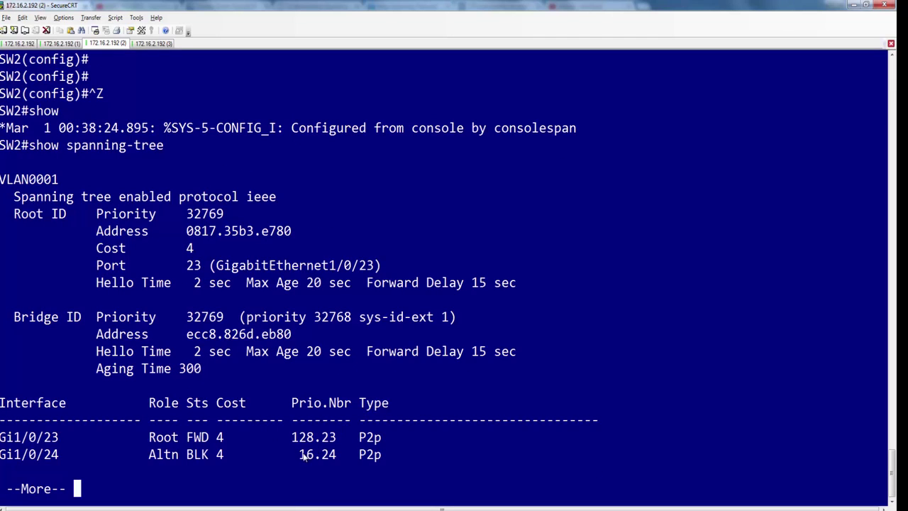
pyautogui.moveTo(303, 455); pyautogui.dragTo(337, 456)
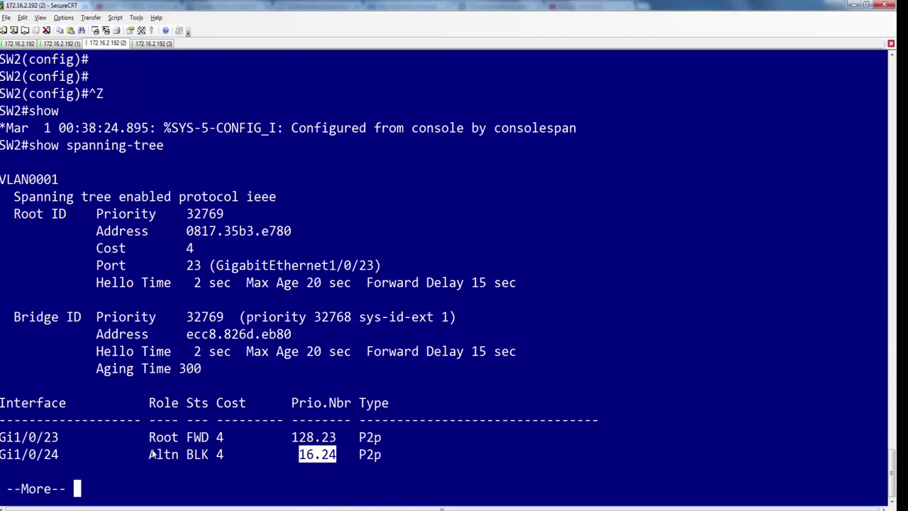
pyautogui.moveTo(149, 454); pyautogui.dragTo(232, 463)
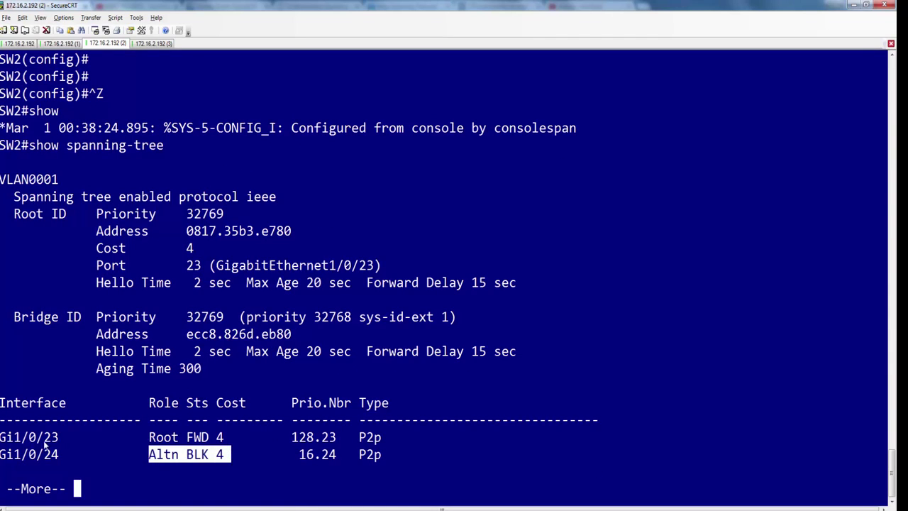
pyautogui.moveTo(1, 458); pyautogui.dragTo(338, 457)
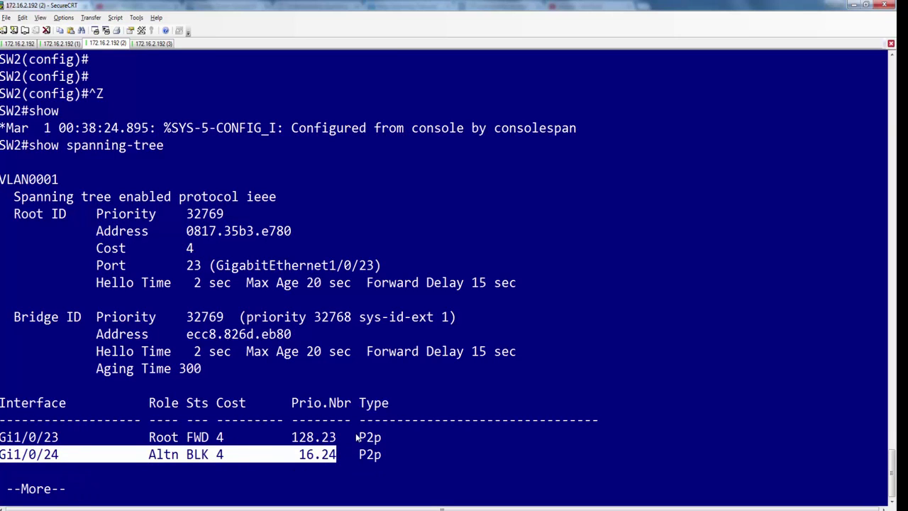
pyautogui.press('space')
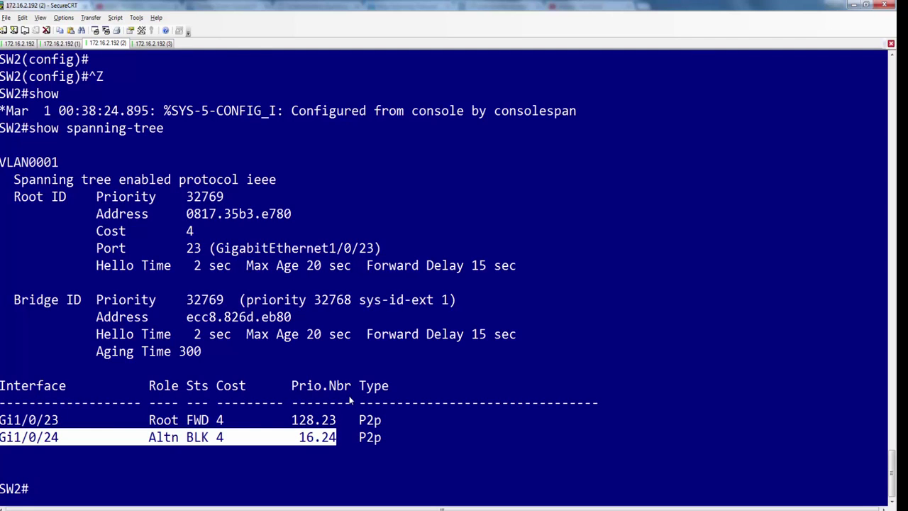
# Restore SW2 Gi1/0/24's port priority to 128 via command history, then switch to SW1
pyautogui.write('conf t')
pyautogui.press('Return')
pyautogui.press('Up')
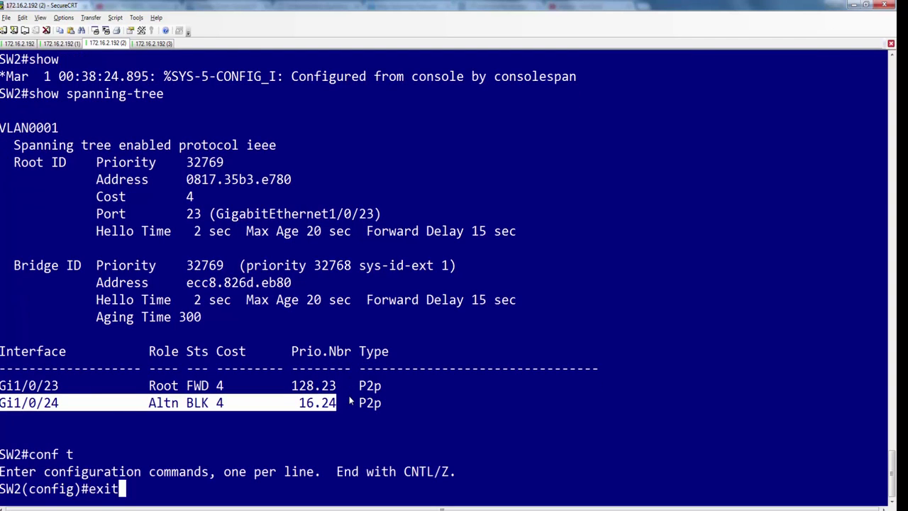
pyautogui.press('Up')
pyautogui.press('Up')
pyautogui.press('Return')
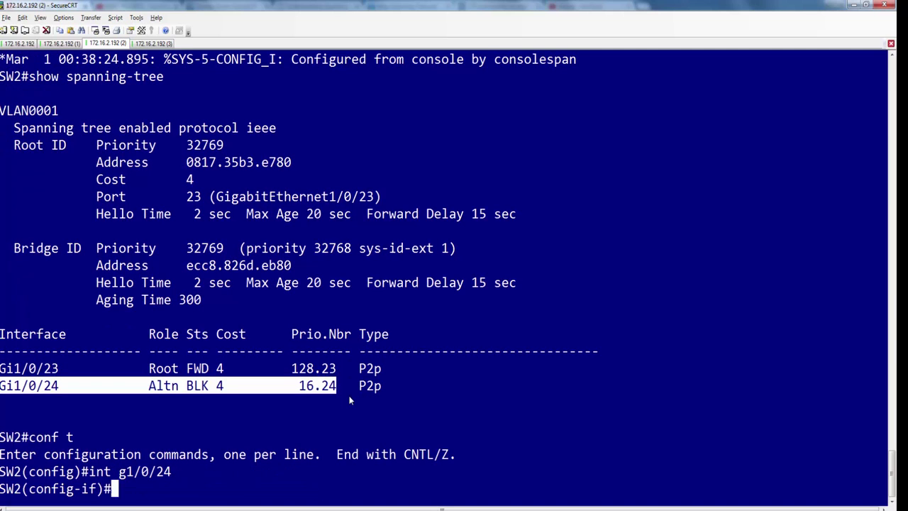
pyautogui.press('Up')
pyautogui.press('Up')
pyautogui.press('BackSpace')
pyautogui.press('BackSpace')
pyautogui.write('128')
pyautogui.press('Return')
pyautogui.press('Return')
pyautogui.press('Return')
pyautogui.write('exit')
pyautogui.press('Return')
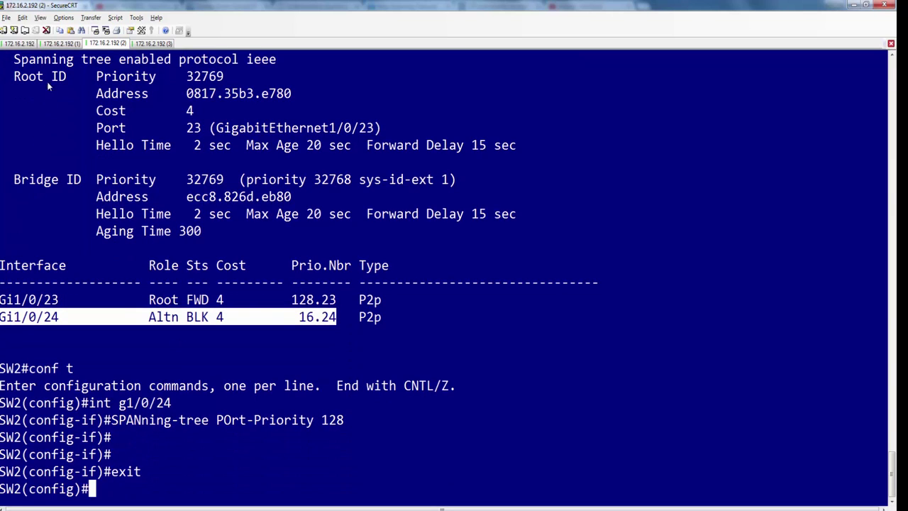
pyautogui.click(57, 44)
# On SW1's Gi1/0/24, type 'spanning-tree port-priority 16'
pyautogui.write('conf t')
pyautogui.press('Return')
pyautogui.write('int')
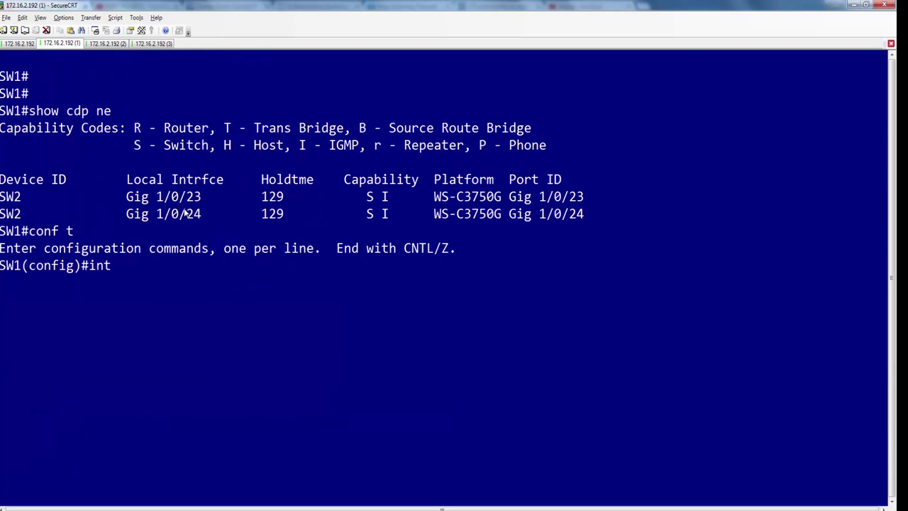
pyautogui.write(' g1/0/24')
pyautogui.press('Return')
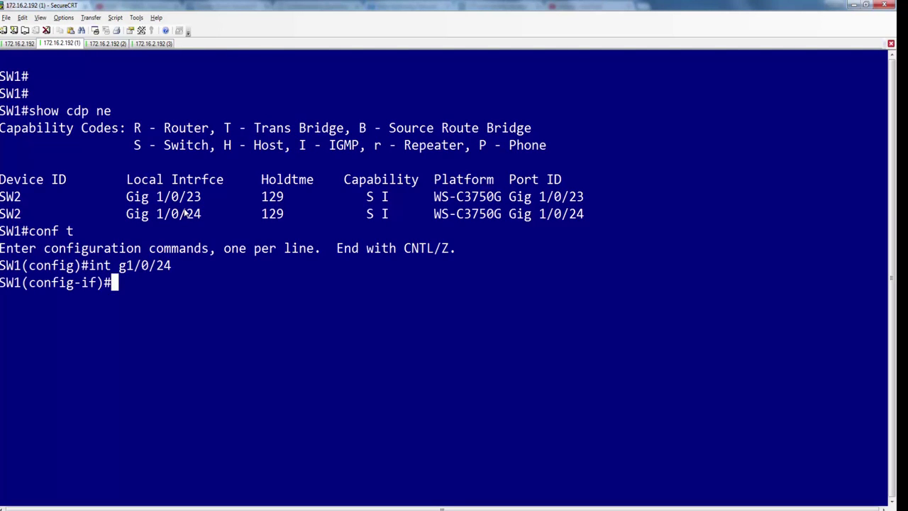
pyautogui.write('span')
pyautogui.press('Tab')
pyautogui.write('p')
pyautogui.press('Tab')
pyautogui.write('ort')
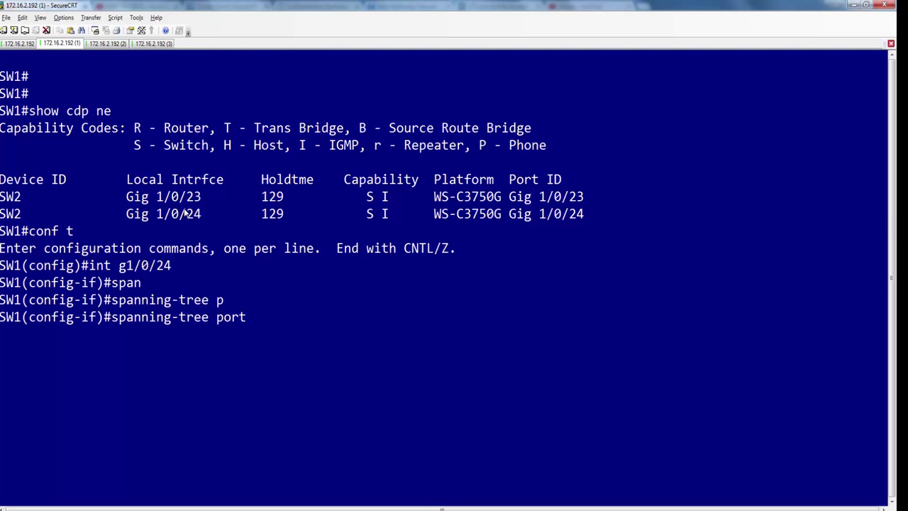
pyautogui.write('-p')
pyautogui.press('Tab')
pyautogui.write('16')
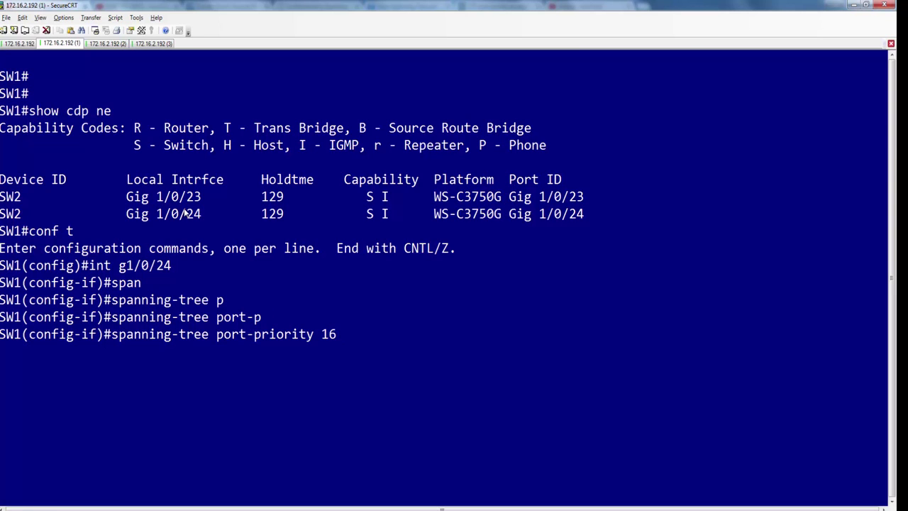
# Note SW2's Gi1/0/23 Root FWD role, then apply priority 16 on SW1 and return to SW2
pyautogui.click(100, 44)
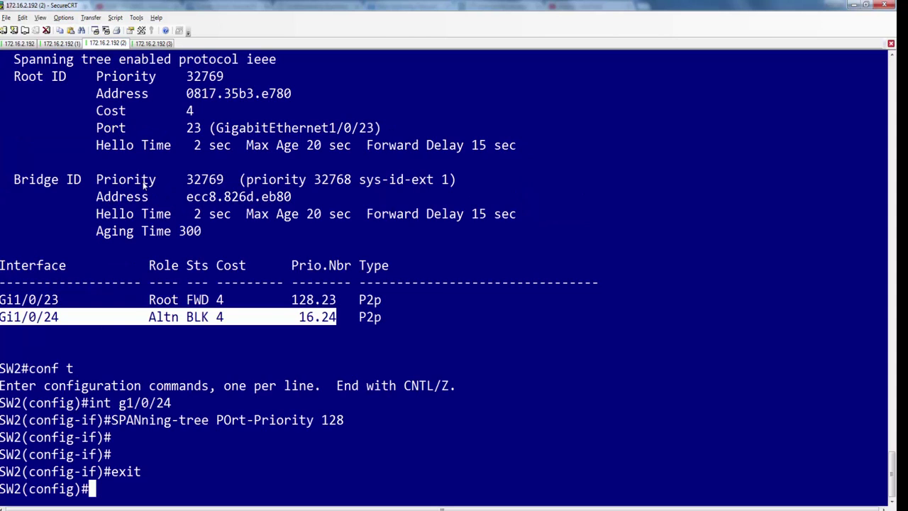
pyautogui.moveTo(142, 301); pyautogui.dragTo(226, 301)
pyautogui.moveTo(6, 301); pyautogui.dragTo(220, 301)
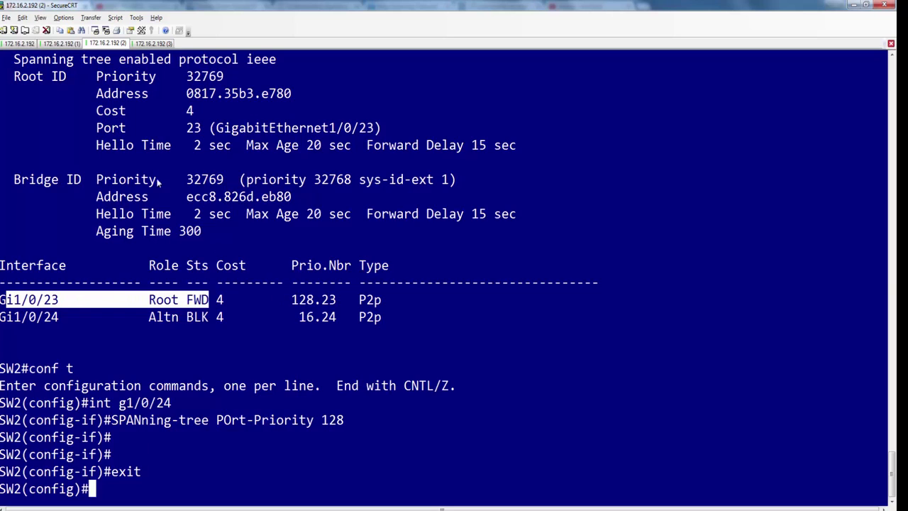
pyautogui.click(64, 44)
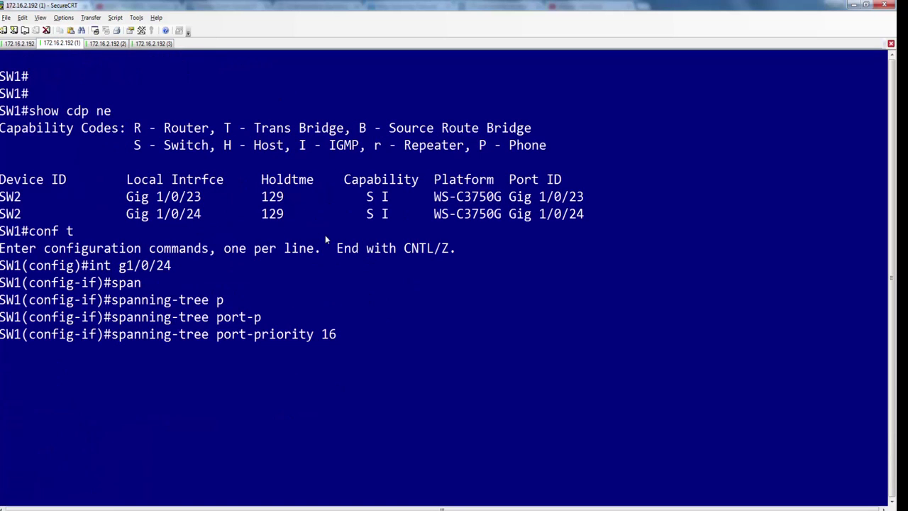
pyautogui.press('Return')
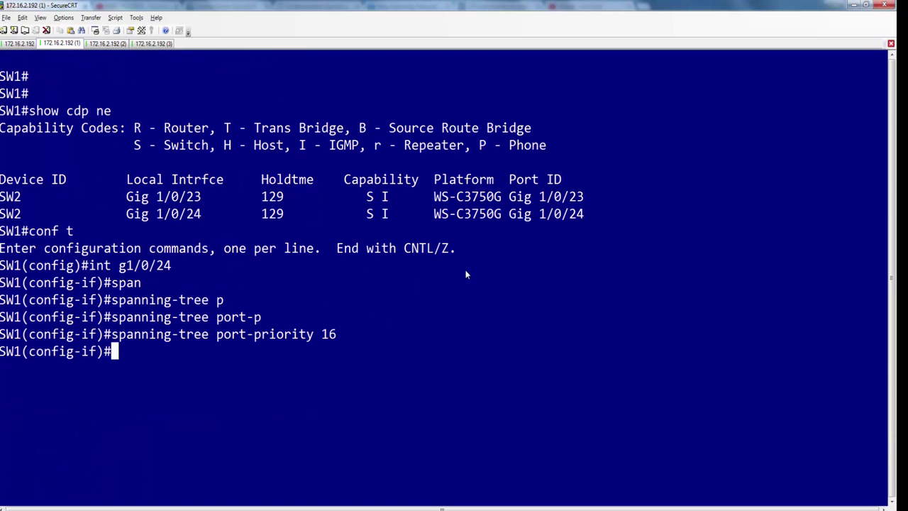
pyautogui.press('Return')
pyautogui.press('Return')
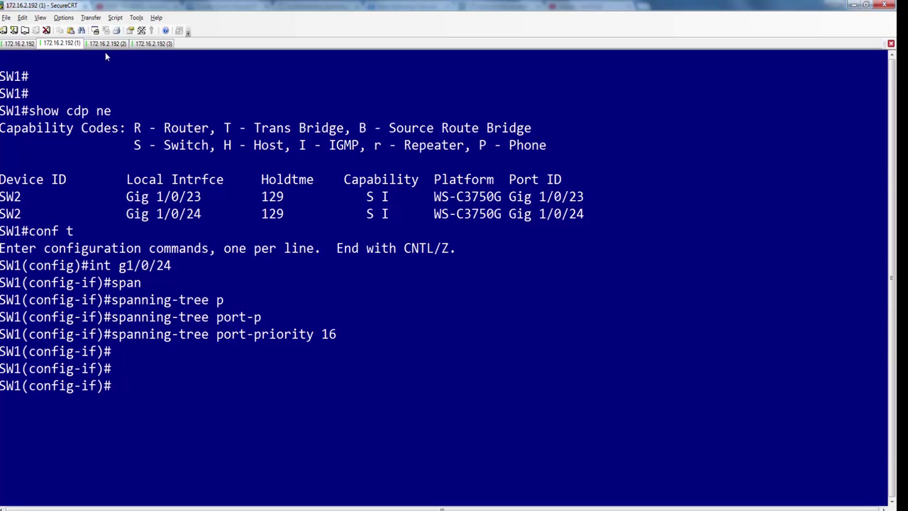
pyautogui.click(107, 43)
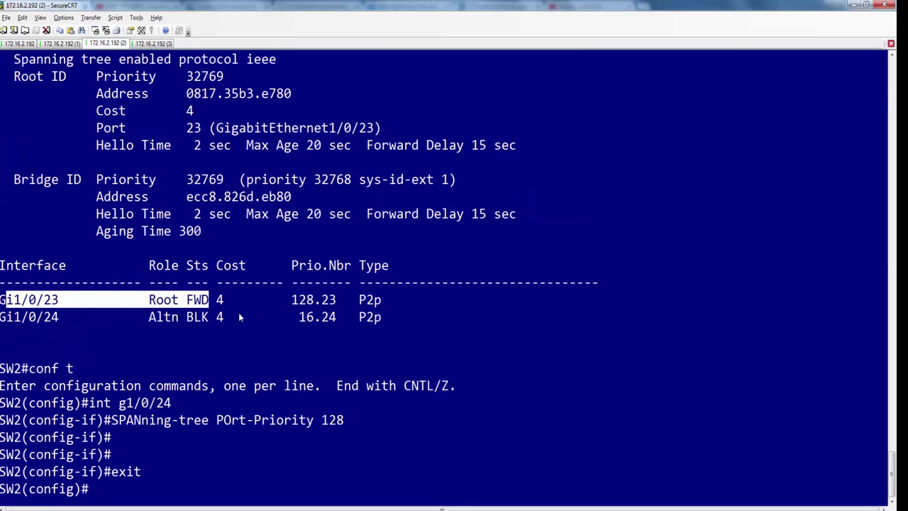
# Return SW2 to privileged exec mode and run show spanning-tree
pyautogui.press('Return')
pyautogui.press('Return')
pyautogui.hotkey('ctrl', 'z')
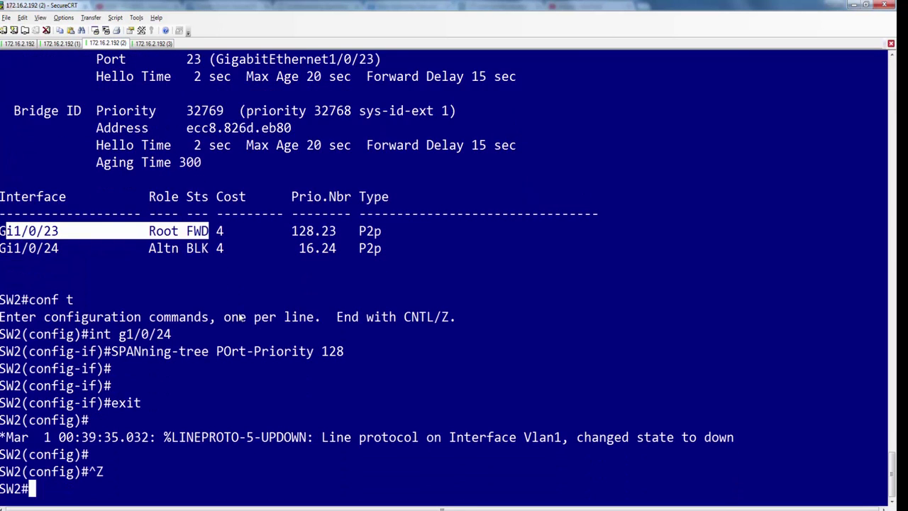
pyautogui.write('show spanning-tree')
pyautogui.press('Return')
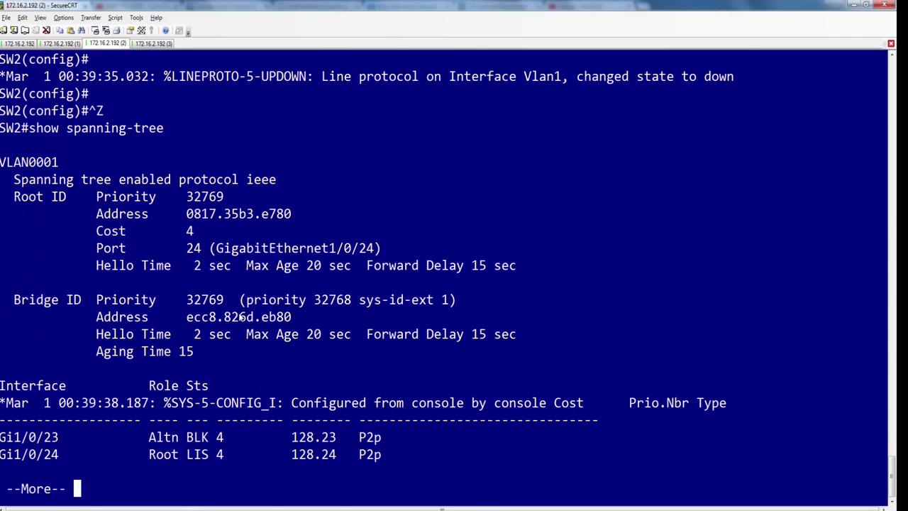
# Highlight Gi1/0/24's new Root LIS role and its port priority value
pyautogui.moveTo(151, 456); pyautogui.dragTo(224, 455)
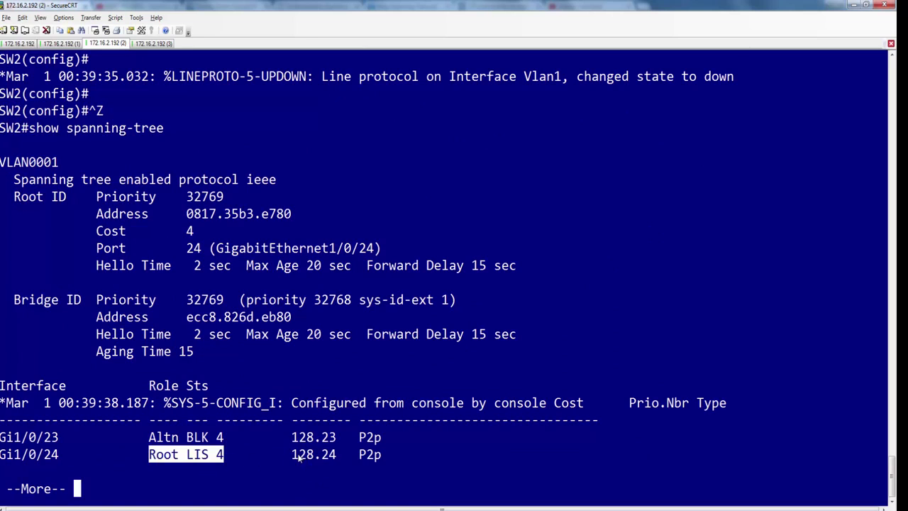
pyautogui.moveTo(298, 455); pyautogui.dragTo(339, 460)
pyautogui.click(336, 459)
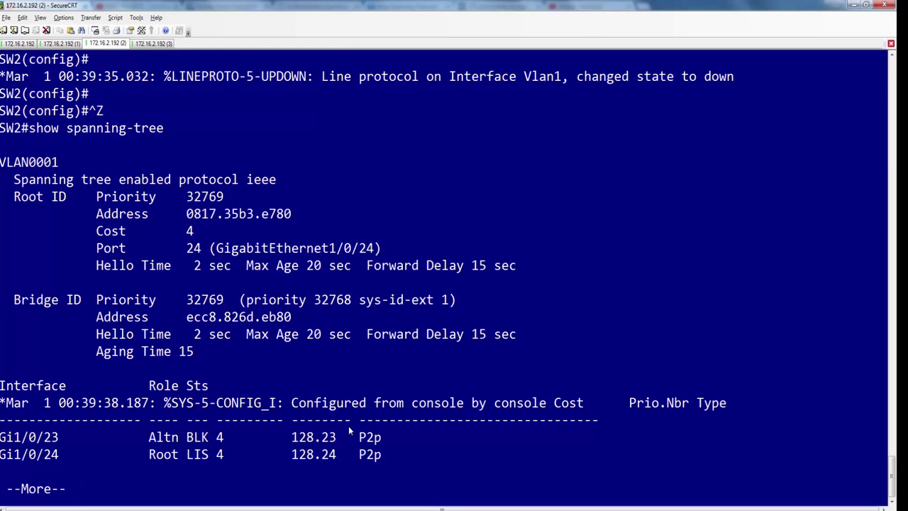